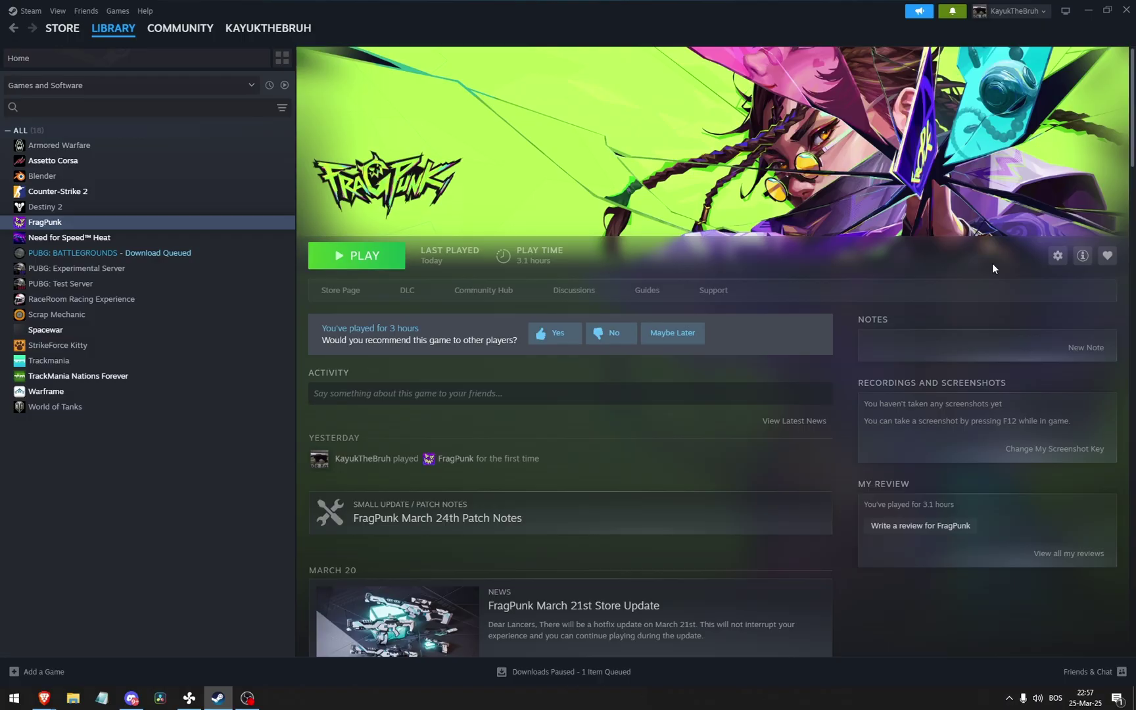
Add the launch option -dx11 in FragPunk's Properties, then close the window.
left_click(1056, 257)
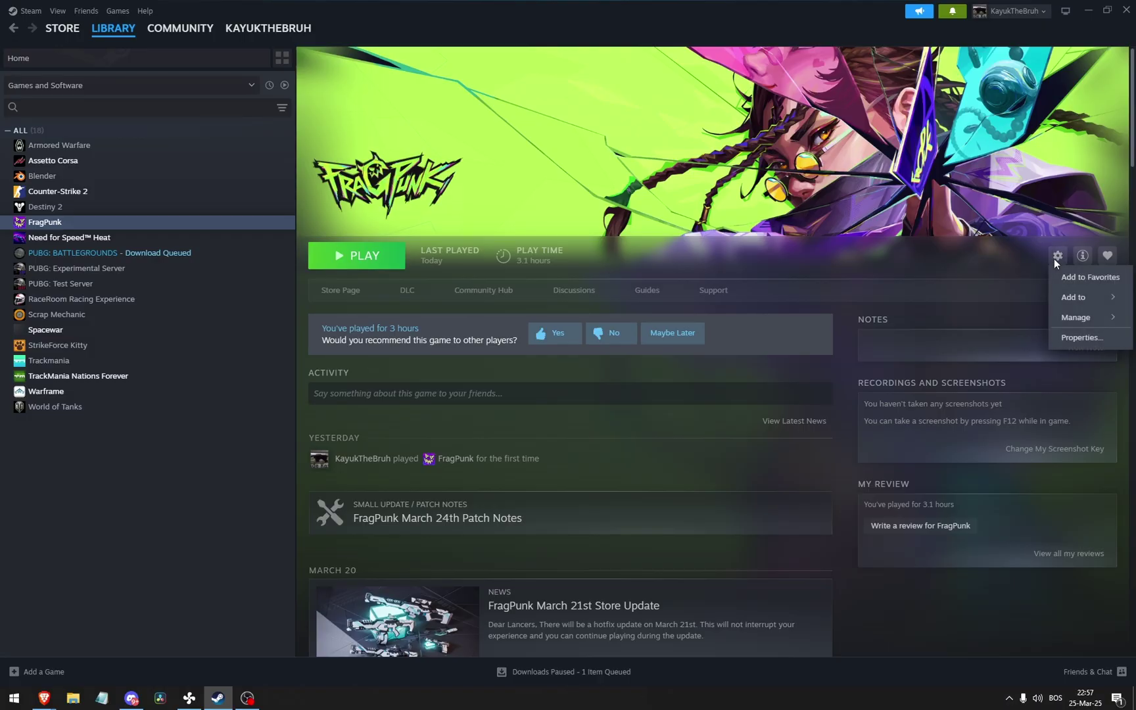
left_click(1070, 337)
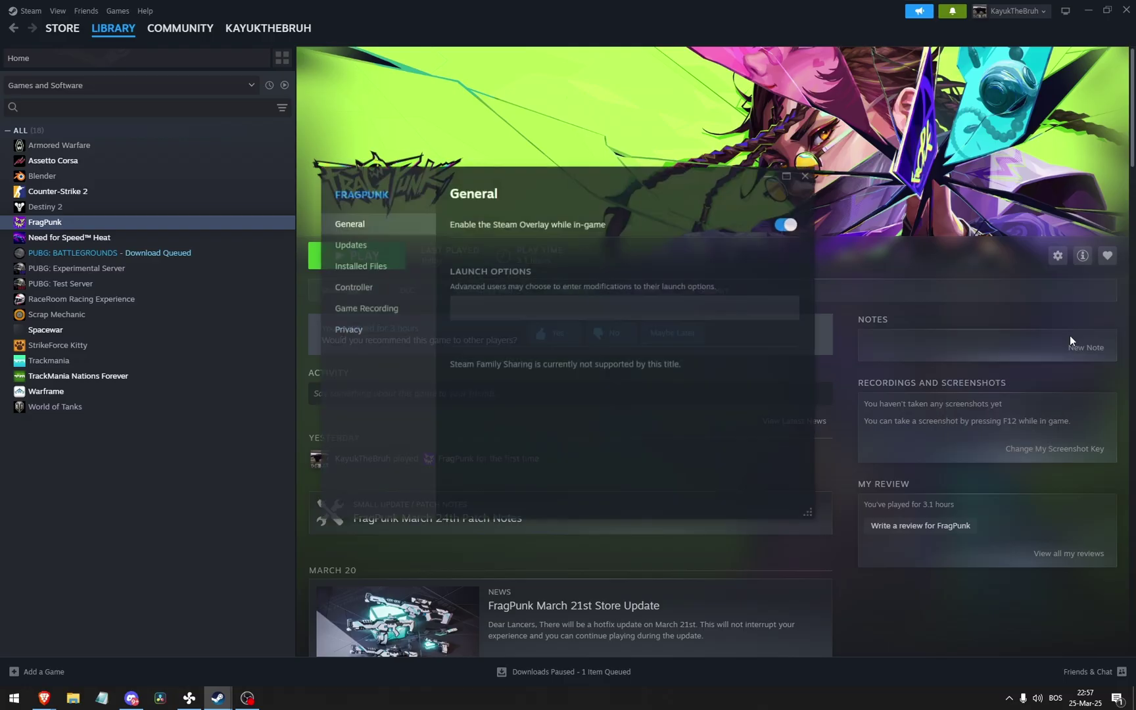
left_click(500, 304)
type("-")
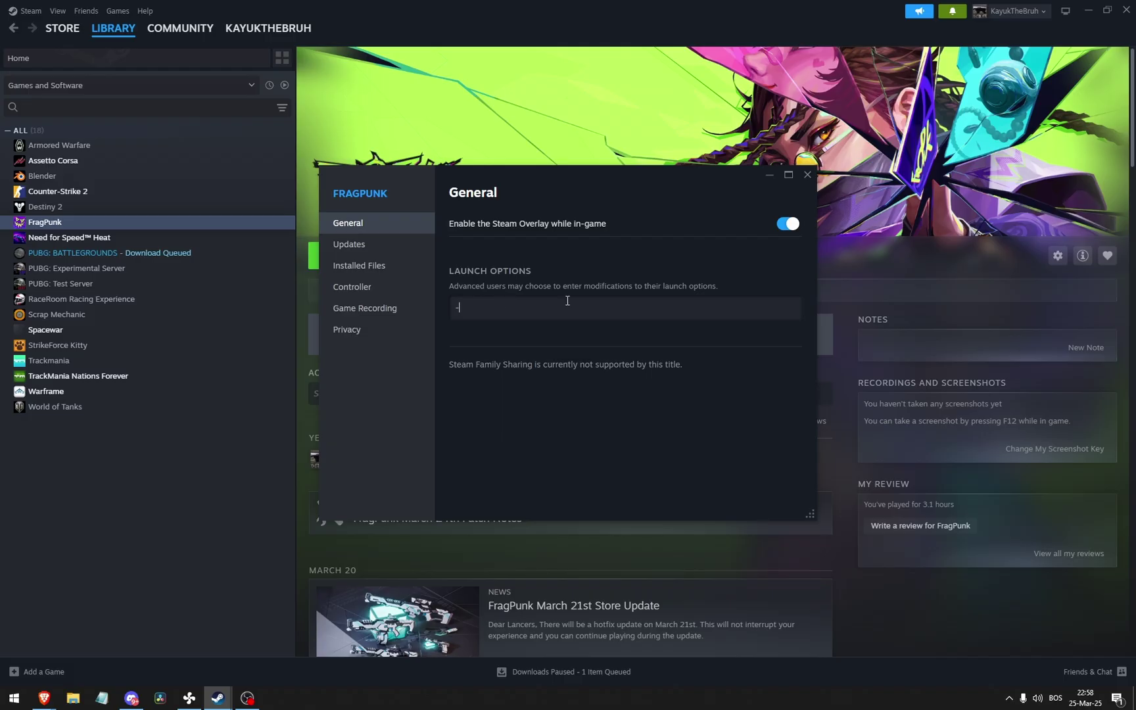
type("dx1")
type("1")
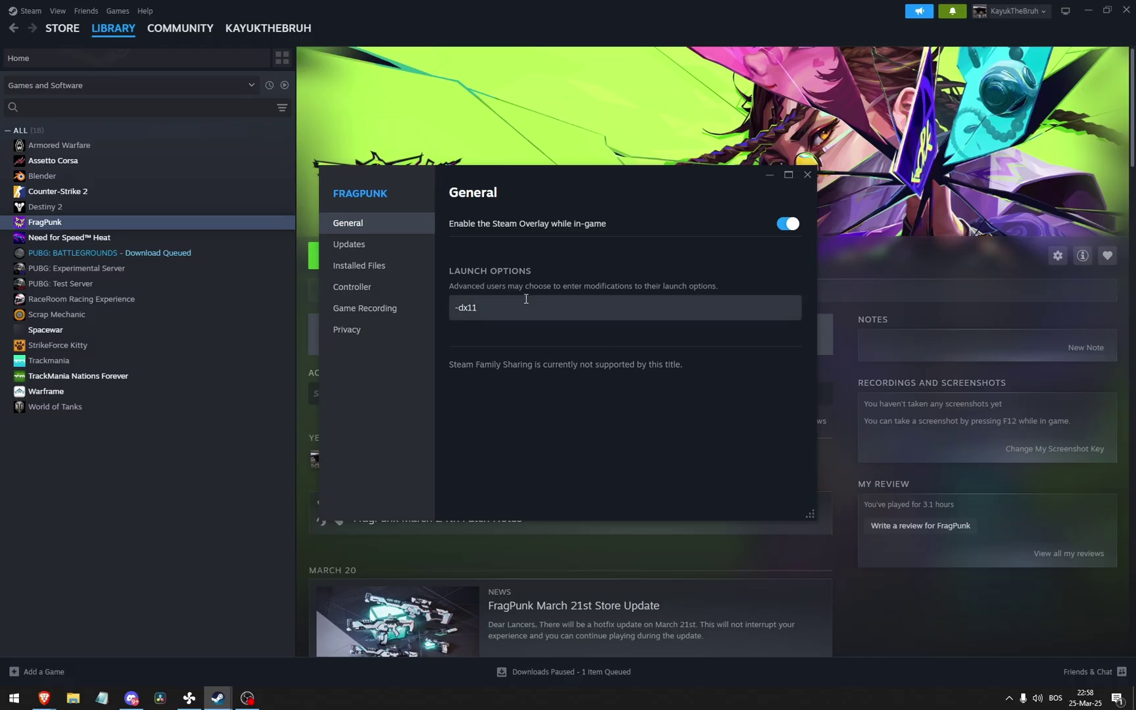
left_click(808, 175)
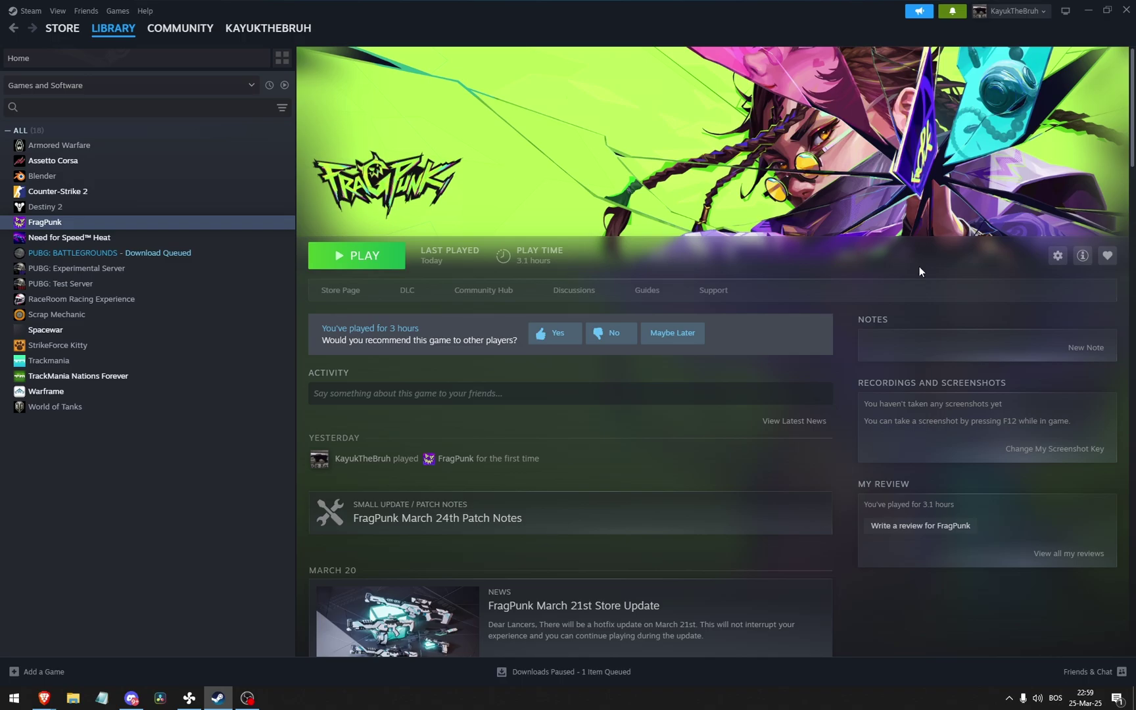
Browse FragPunk's local install folder and bring up the game executable's context menu.
left_click(1057, 256)
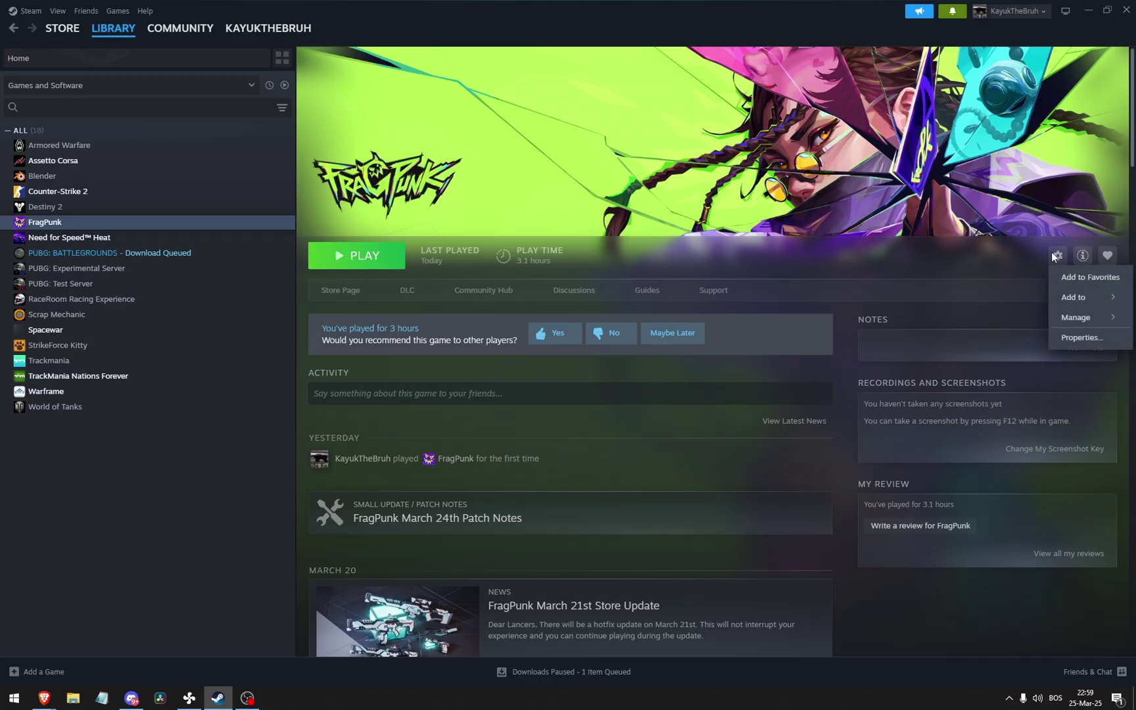
mouse_move(1090, 317)
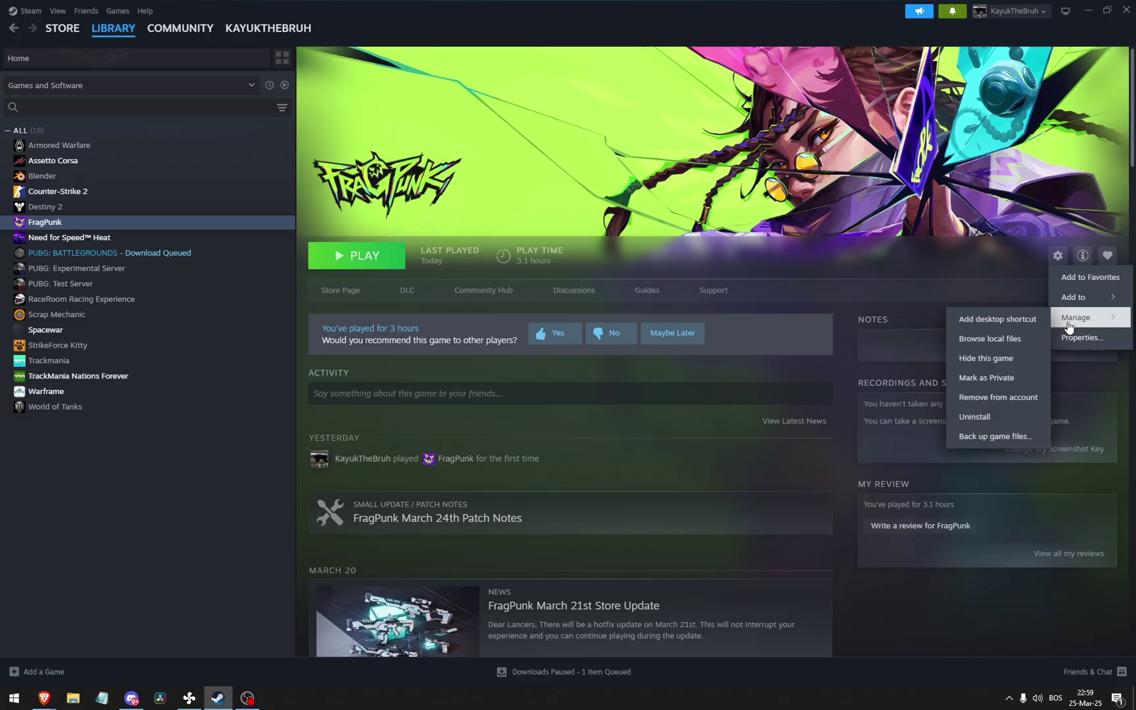
left_click(996, 344)
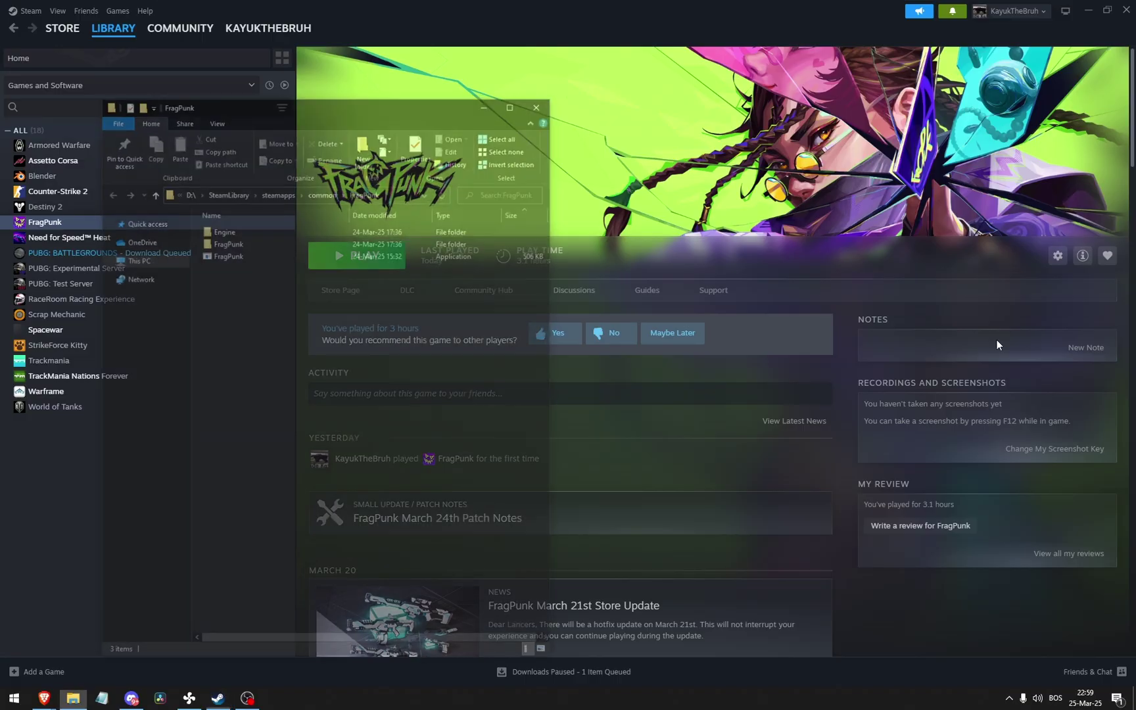
right_click(209, 255)
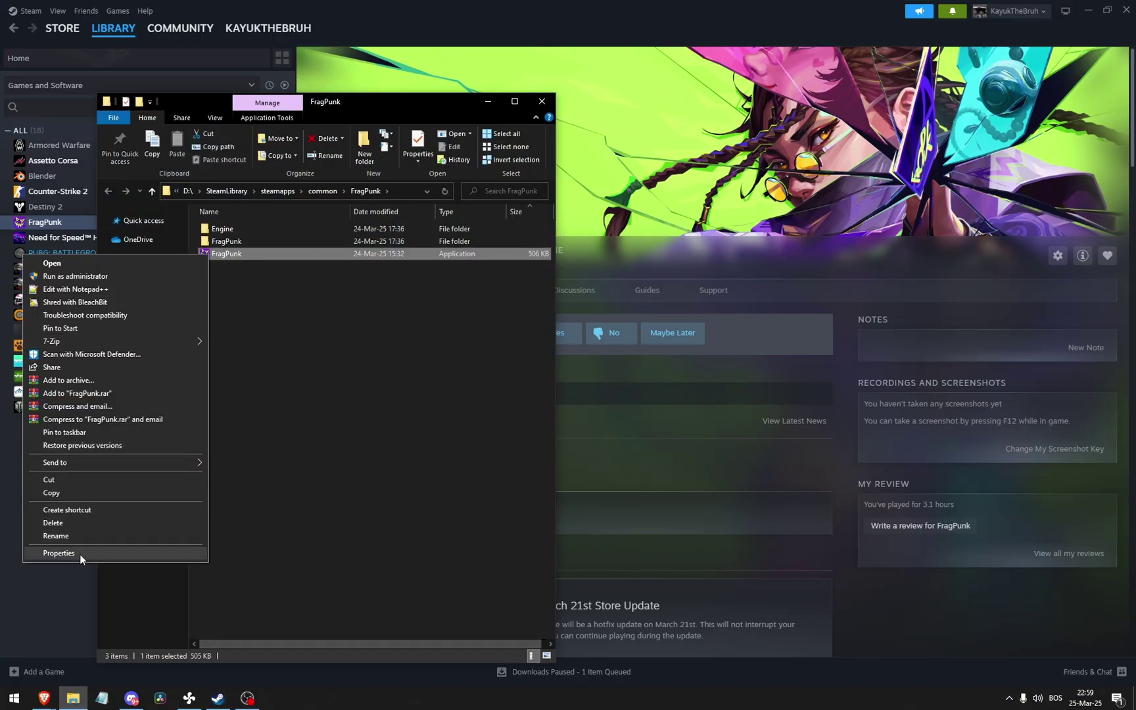
Run FragPunk as administrator, then view the Installed Files page in its Properties.
left_click(104, 276)
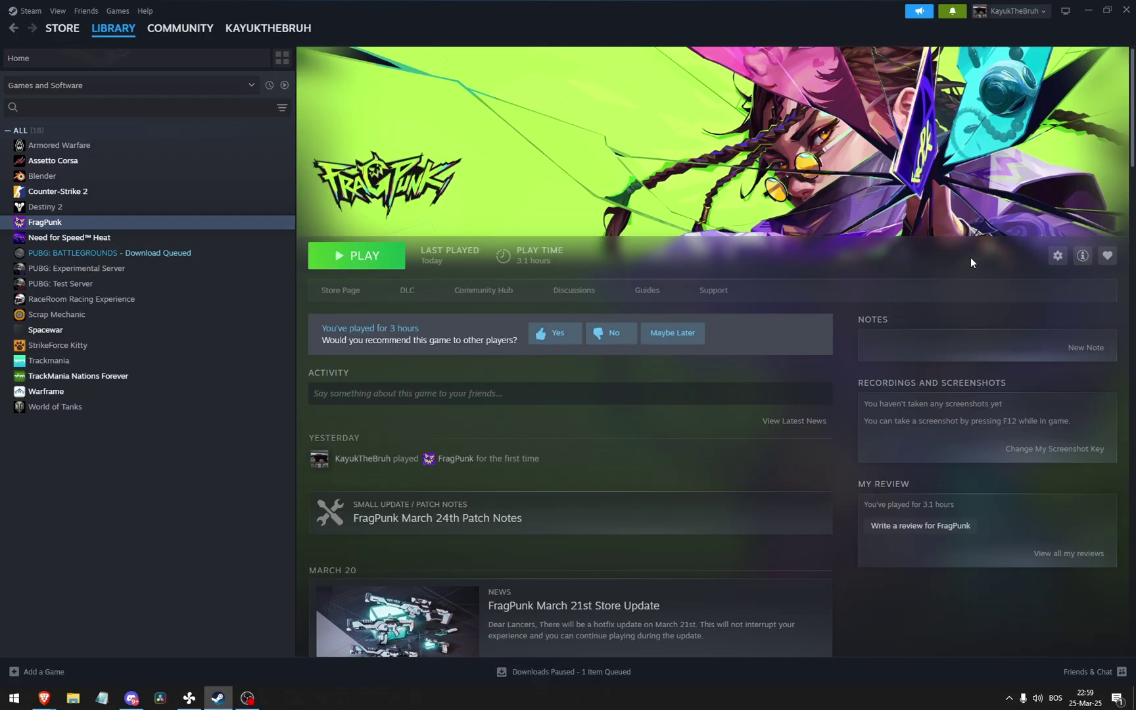
left_click(1056, 256)
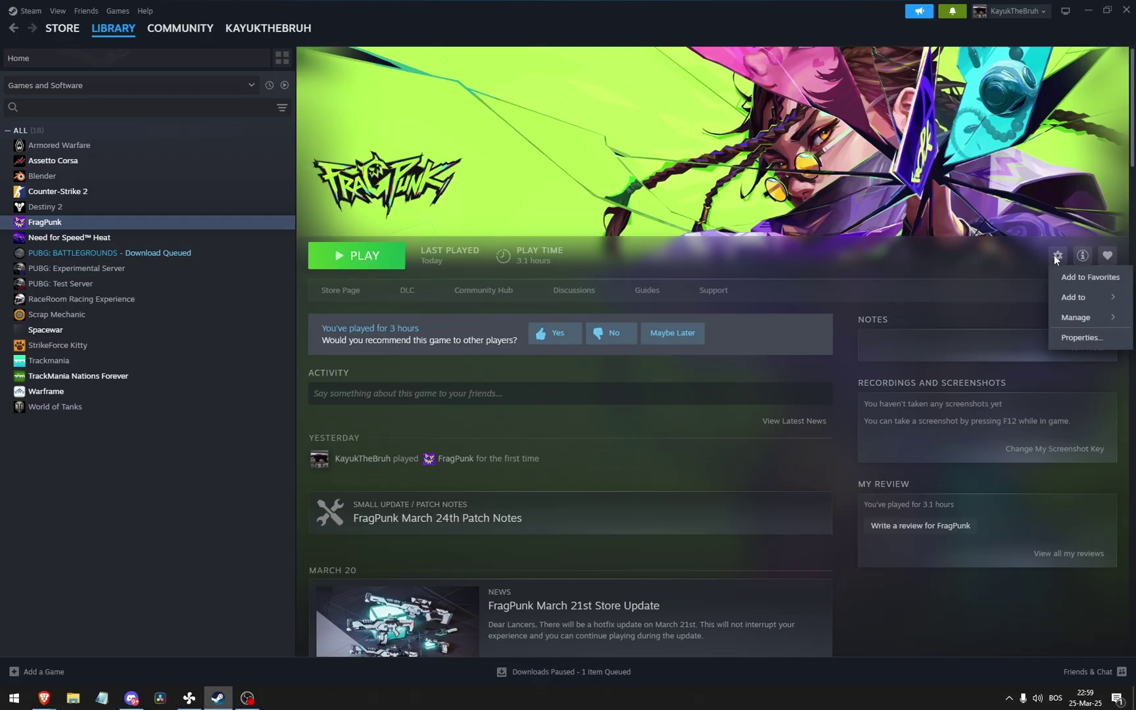
left_click(1067, 338)
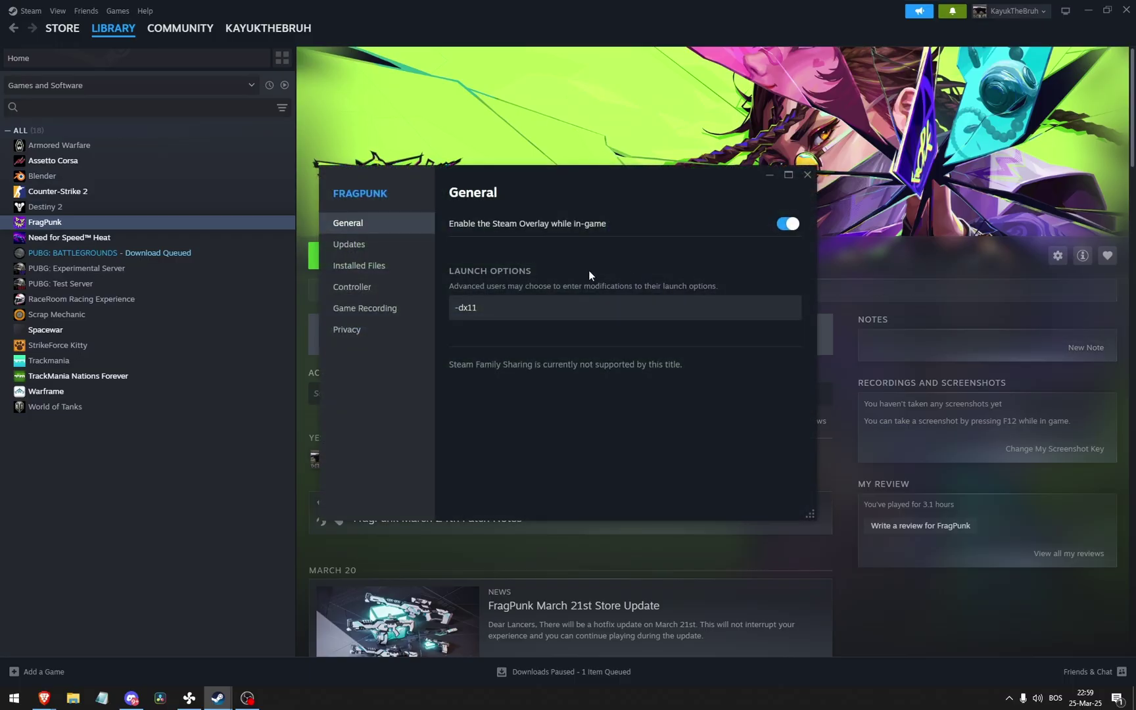
left_click(370, 271)
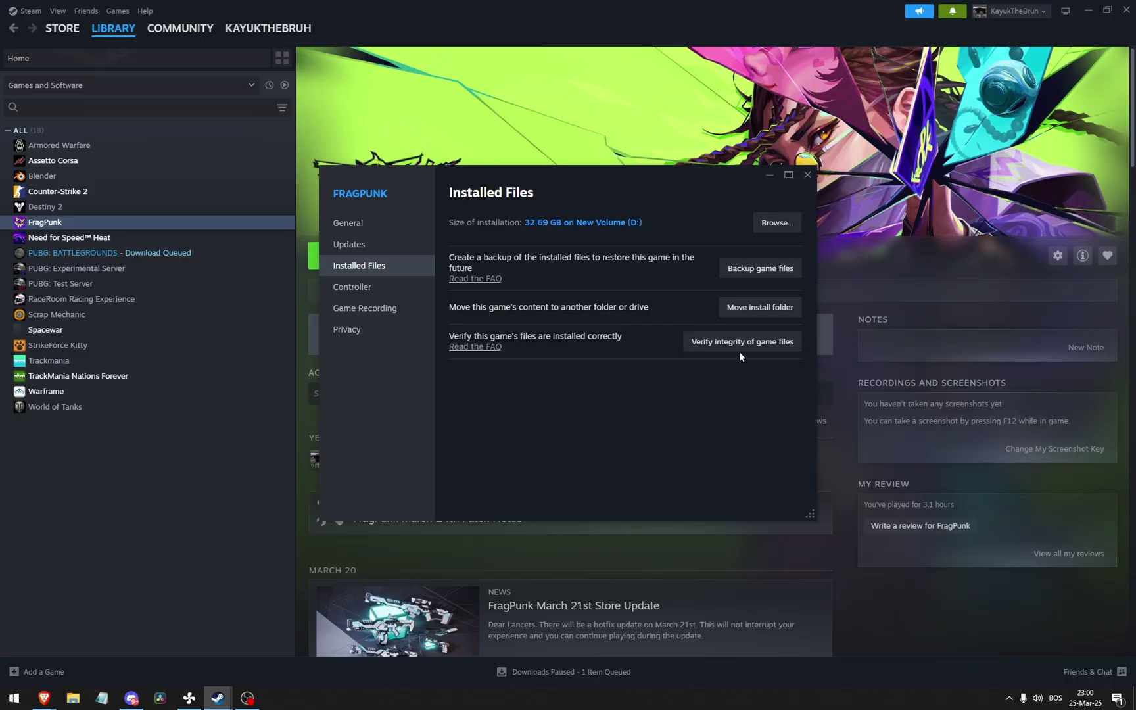
Dismiss the FragPunk Properties window to return to the library page.
left_click(804, 177)
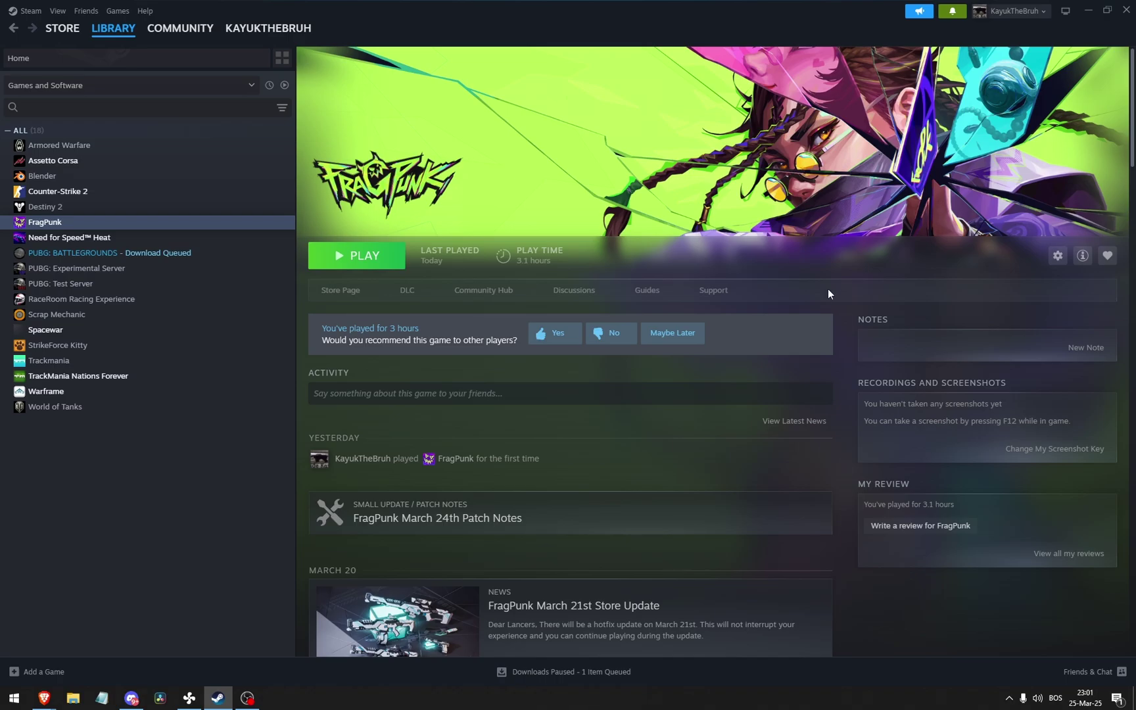